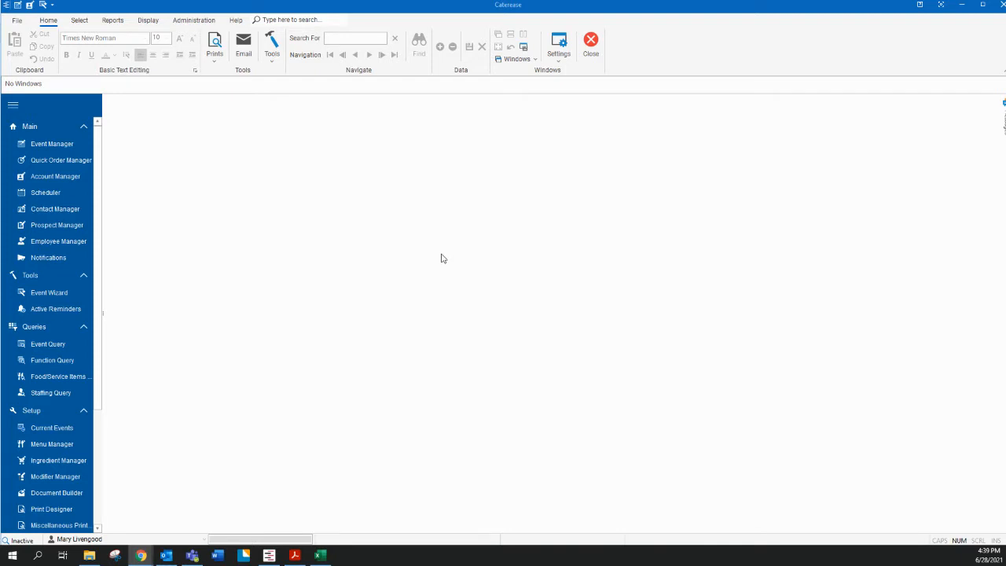
Enable Automatically Clear Balance Due On Close for the Event Manager in the global settings and save.
{"action": "left_click", "coordinate": [193, 20]}
{"action": "left_click", "coordinate": [211, 45]}
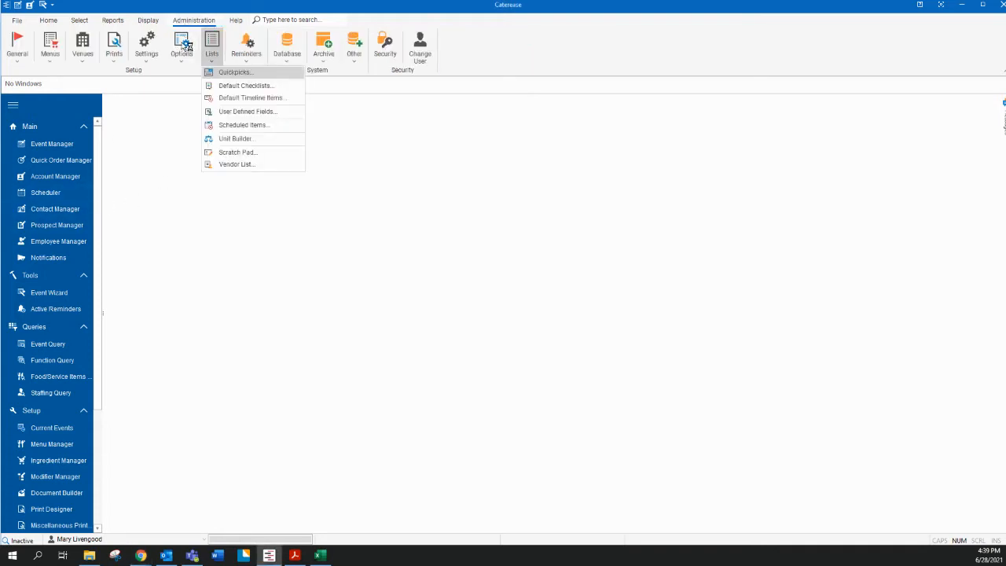
{"action": "left_click", "coordinate": [182, 47]}
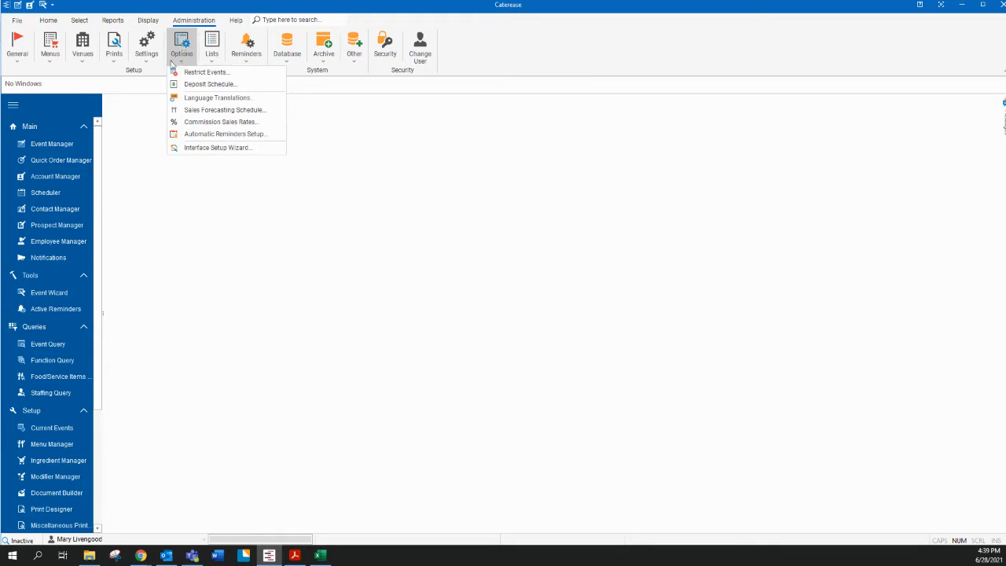
{"action": "left_click", "coordinate": [145, 47]}
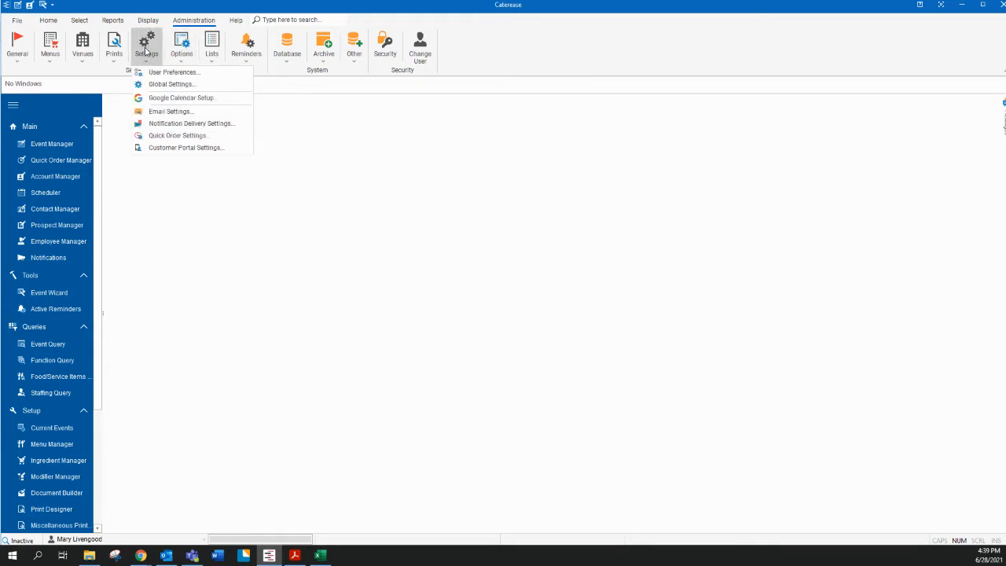
{"action": "left_click", "coordinate": [165, 84]}
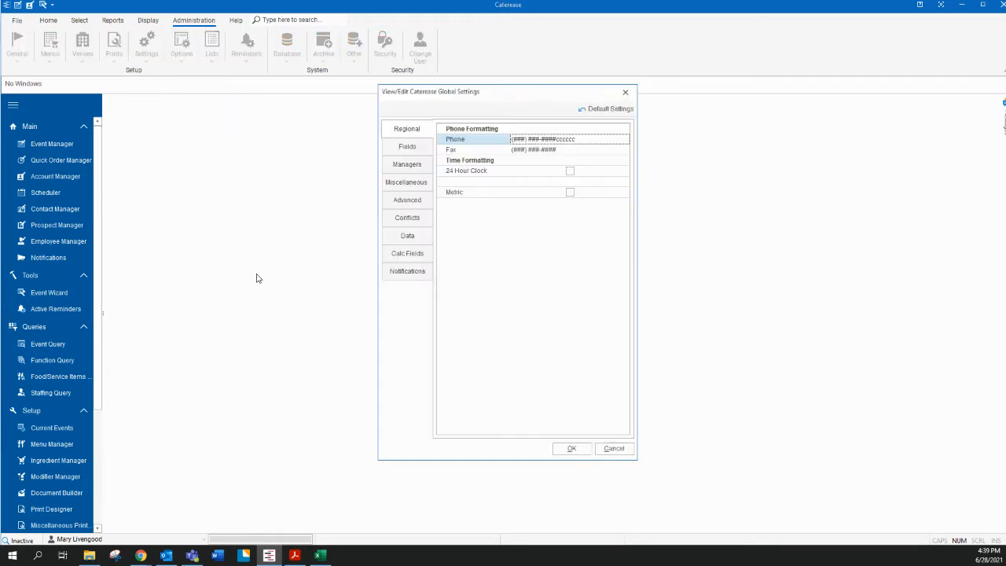
{"action": "left_click", "coordinate": [415, 167]}
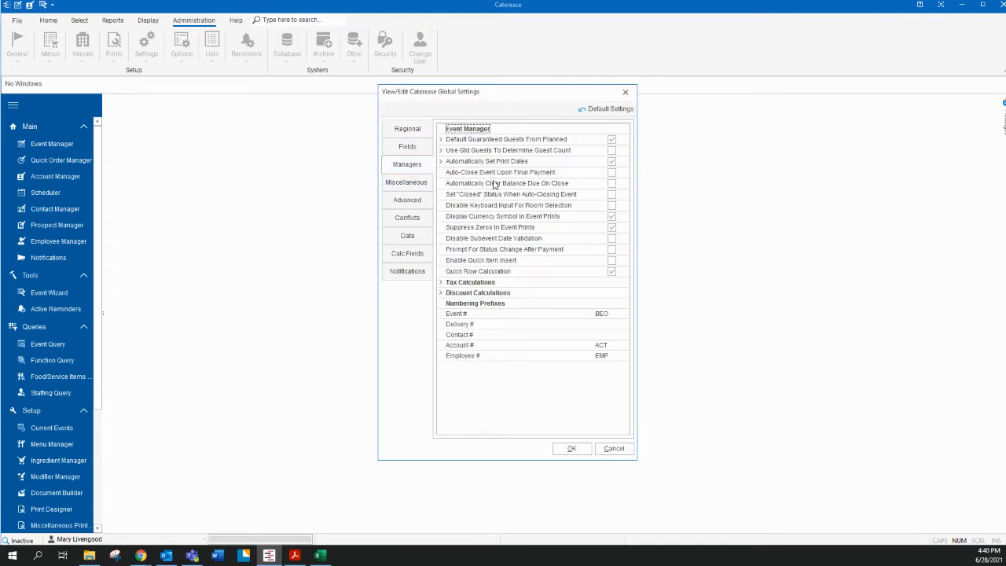
{"action": "left_click", "coordinate": [614, 186]}
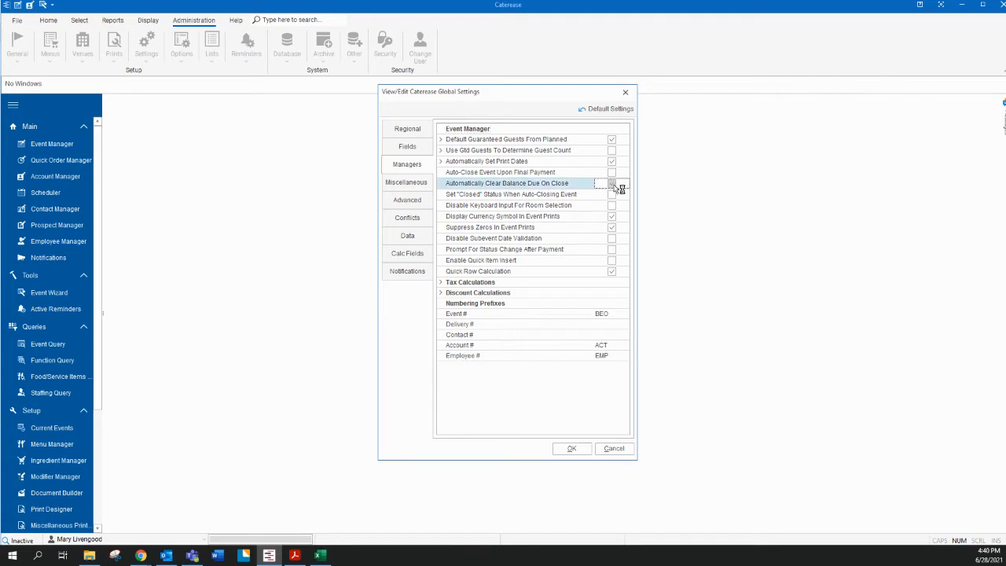
{"action": "left_click", "coordinate": [573, 449]}
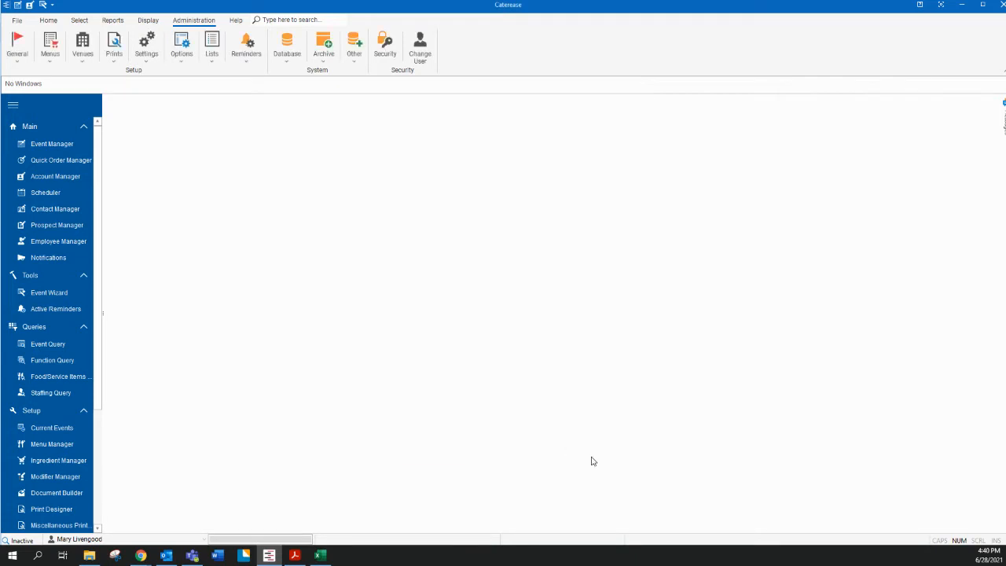
Start an event query limited to the date range 6/20/2021 through 6/26/2021.
{"action": "left_click", "coordinate": [41, 344]}
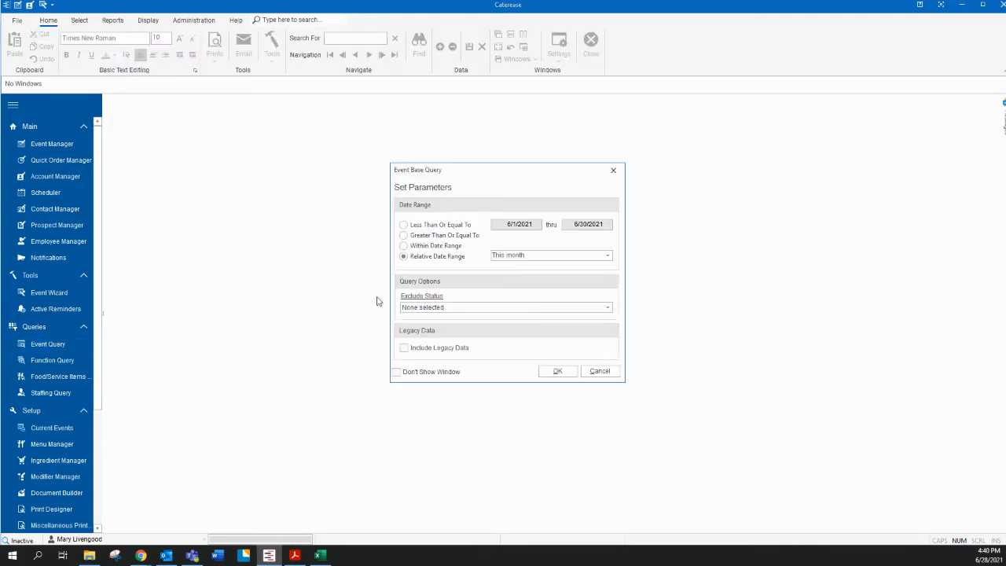
{"action": "left_click", "coordinate": [409, 245]}
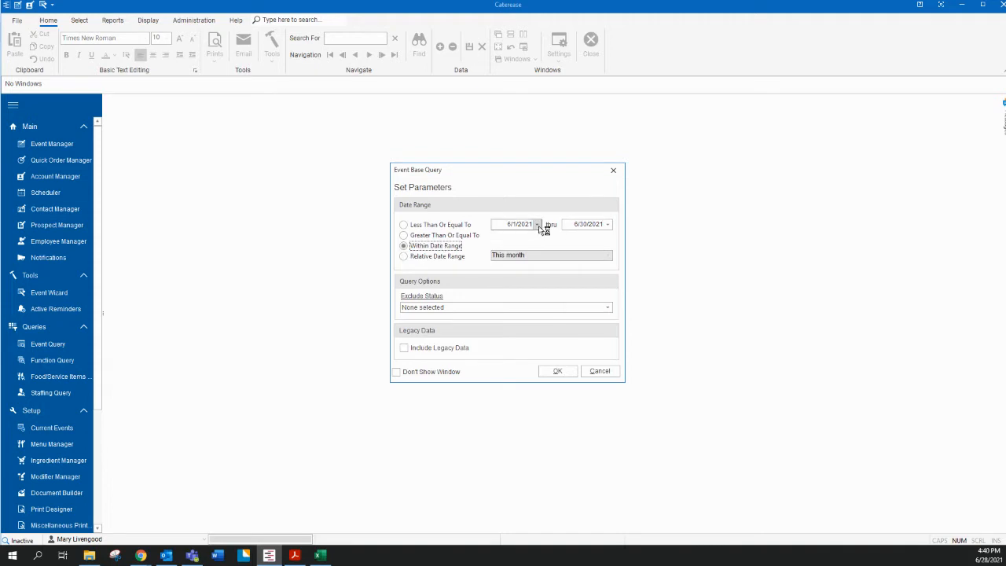
{"action": "left_click", "coordinate": [536, 225]}
{"action": "left_click", "coordinate": [506, 312]}
{"action": "left_click", "coordinate": [597, 225]}
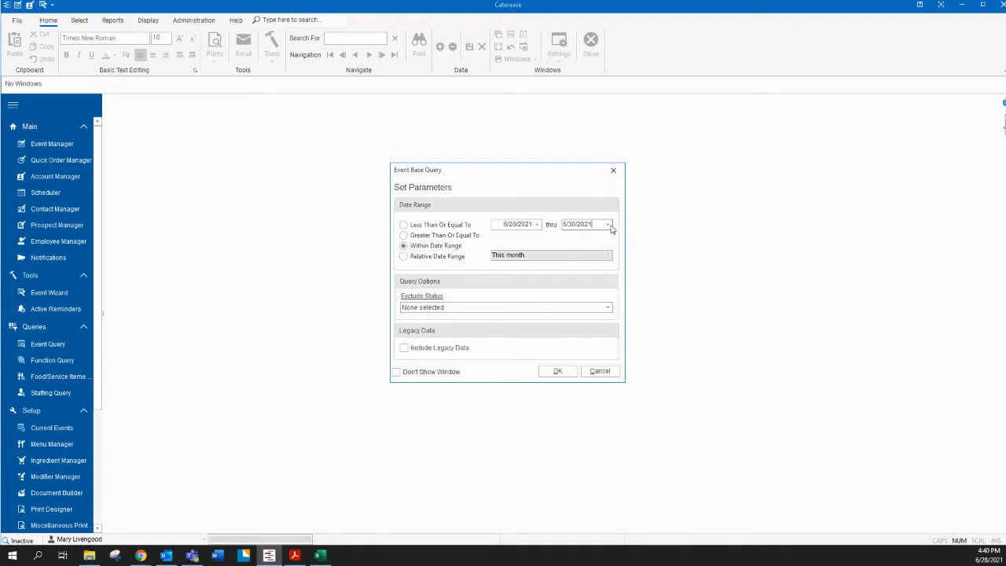
{"action": "left_click", "coordinate": [608, 225]}
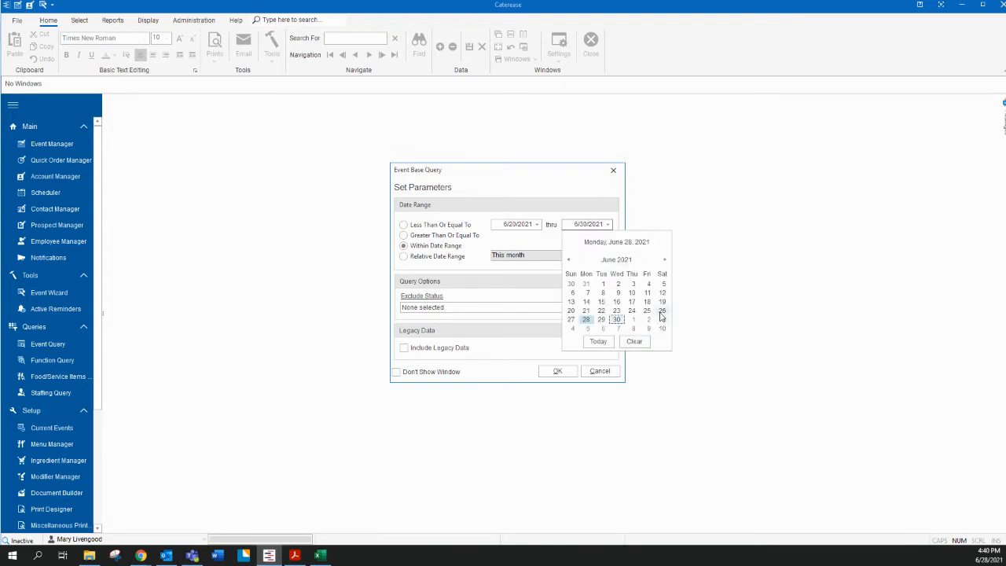
{"action": "left_click", "coordinate": [585, 319]}
Exclude the Prospective, Tentative, Turned Down, Closed, Cancelled and Template statuses and run the event query.
{"action": "left_click", "coordinate": [410, 308]}
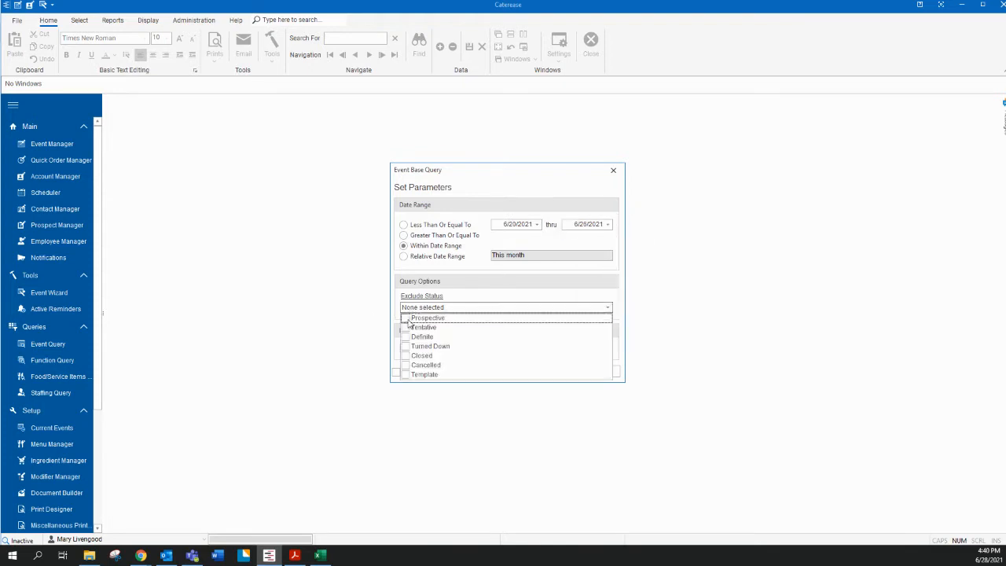
{"action": "left_click", "coordinate": [410, 318]}
{"action": "left_click", "coordinate": [411, 327]}
{"action": "left_click", "coordinate": [410, 346]}
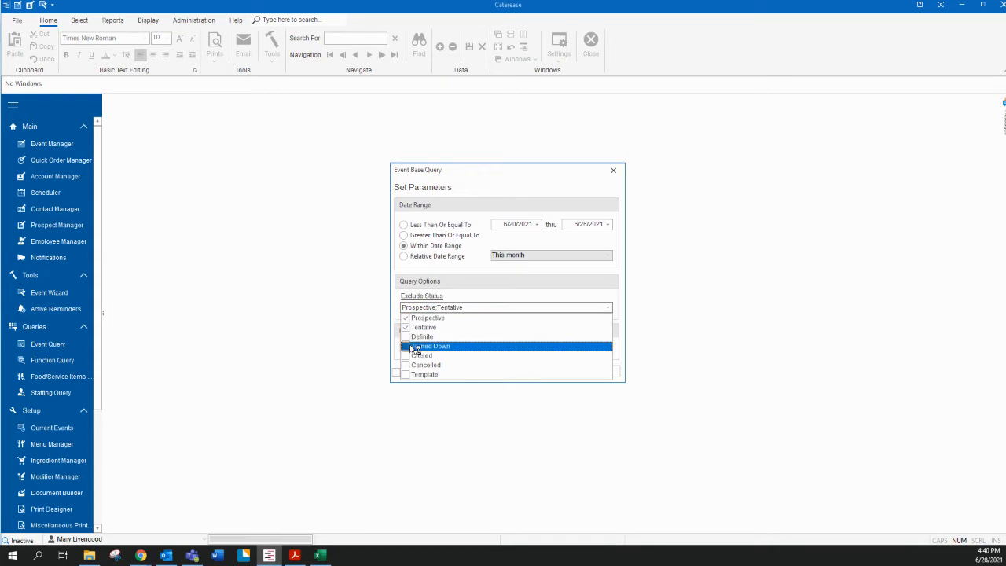
{"action": "left_click", "coordinate": [410, 356]}
{"action": "left_click", "coordinate": [409, 365]}
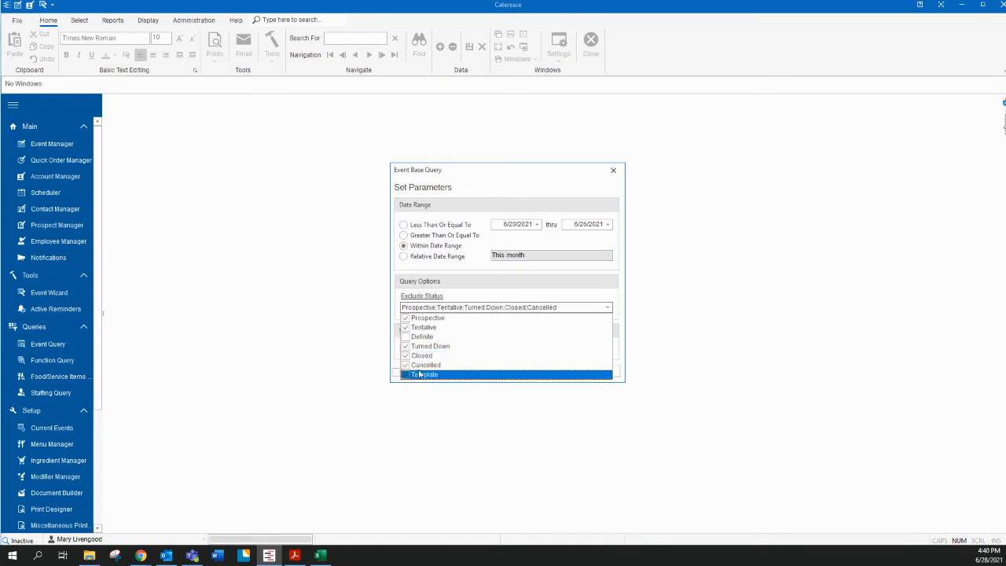
{"action": "left_click", "coordinate": [409, 375]}
{"action": "left_click", "coordinate": [521, 288]}
{"action": "left_click", "coordinate": [558, 371]}
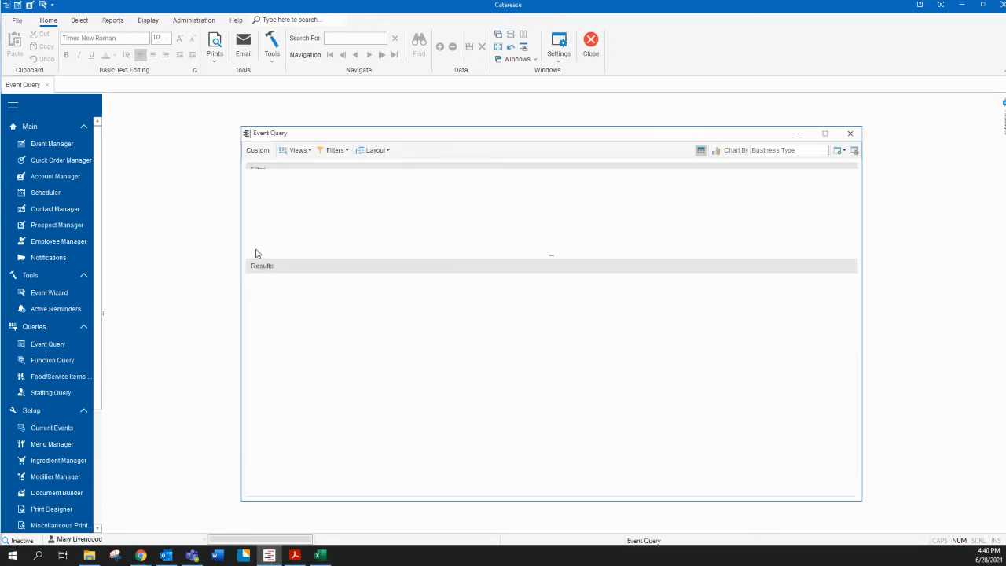
Apply the Emergency Meals layout to the query results and select all records.
{"action": "left_click", "coordinate": [390, 151]}
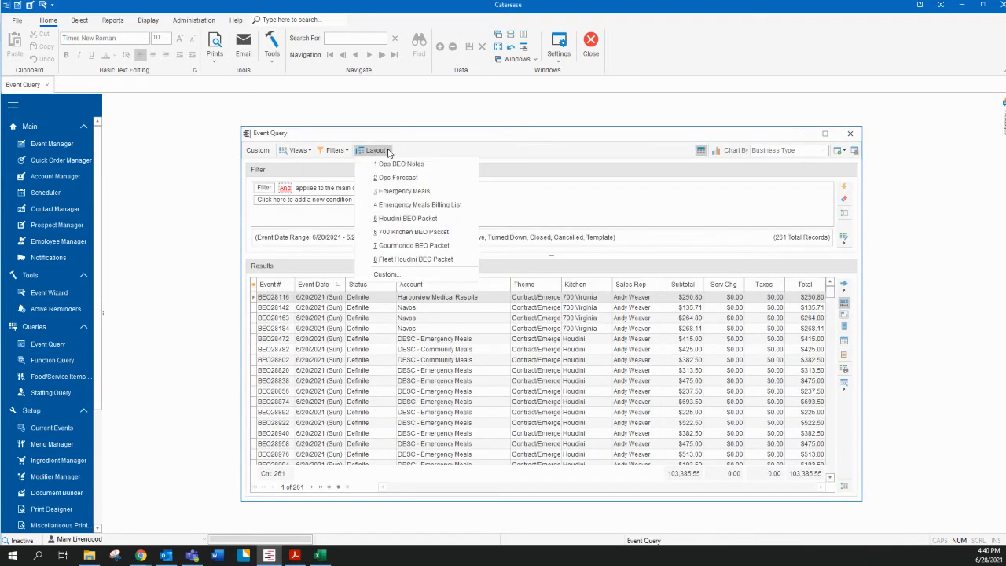
{"action": "left_click", "coordinate": [406, 192]}
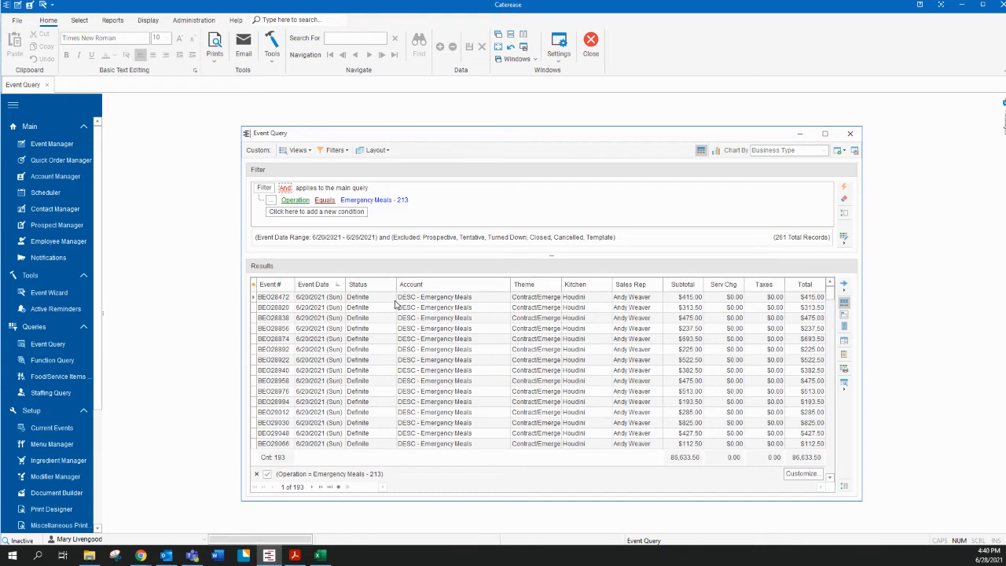
{"action": "right_click", "coordinate": [455, 332]}
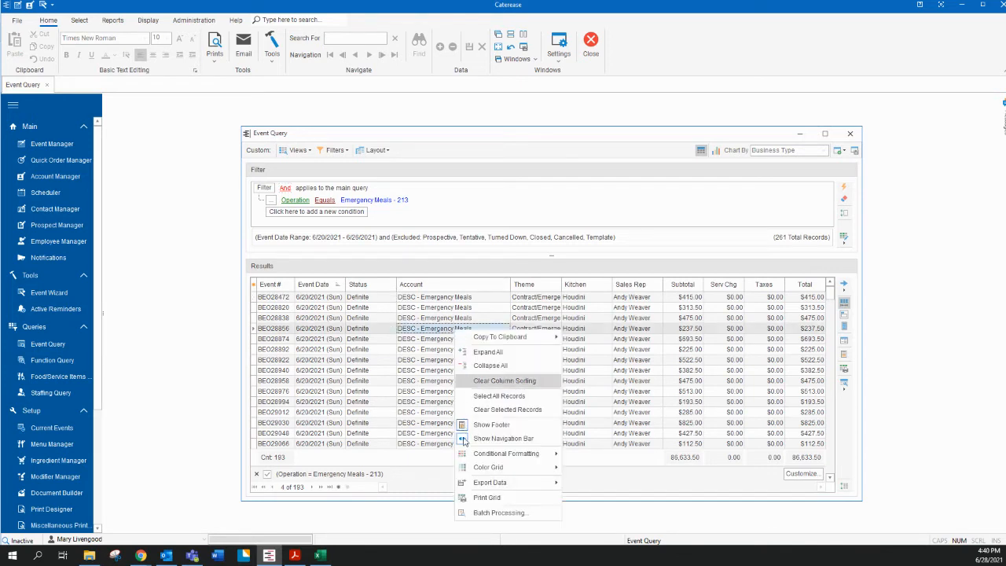
{"action": "left_click", "coordinate": [485, 396]}
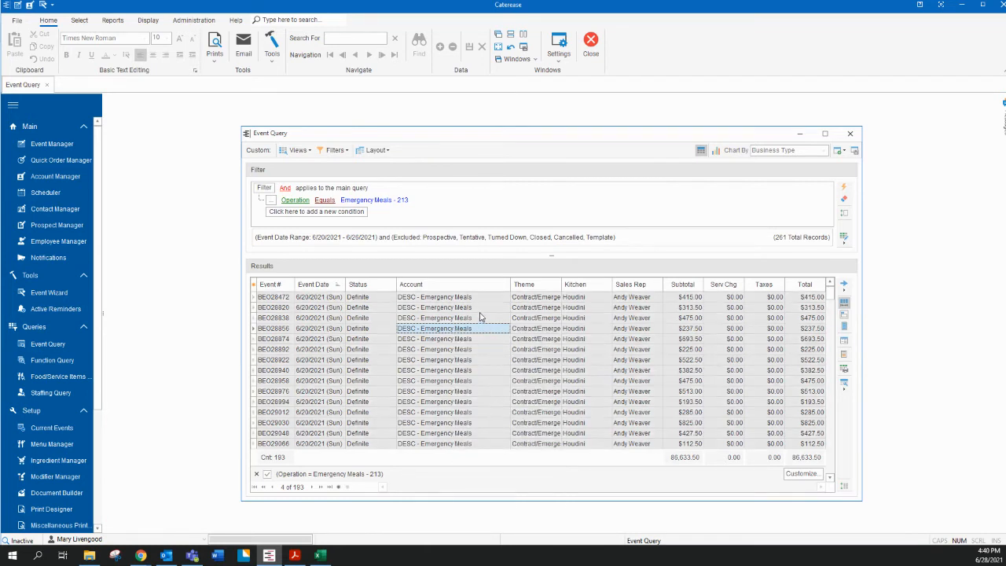
Batch process the selected events to change their status to Closed, accepting the change and the auto-payment notice.
{"action": "right_click", "coordinate": [480, 310]}
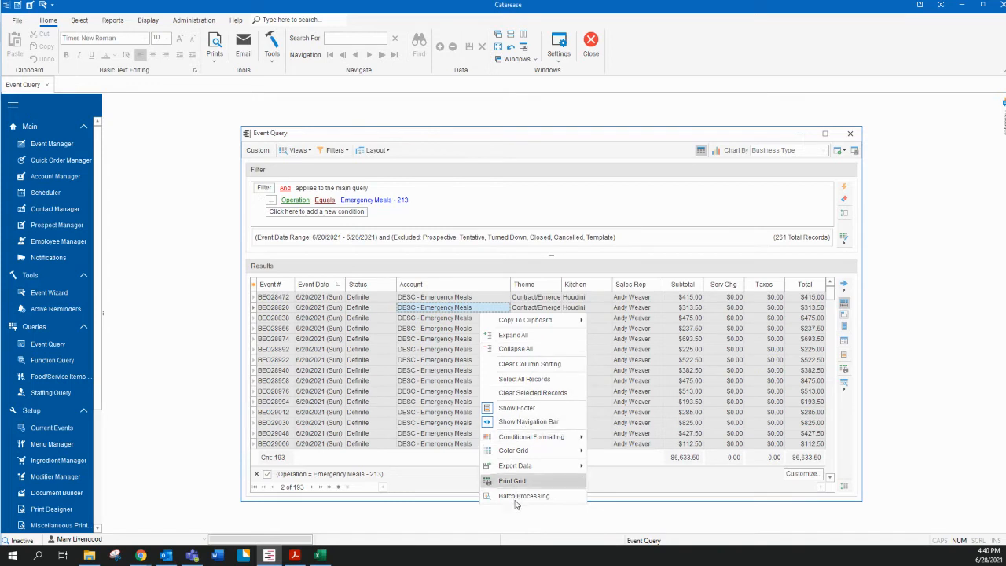
{"action": "left_click", "coordinate": [517, 496]}
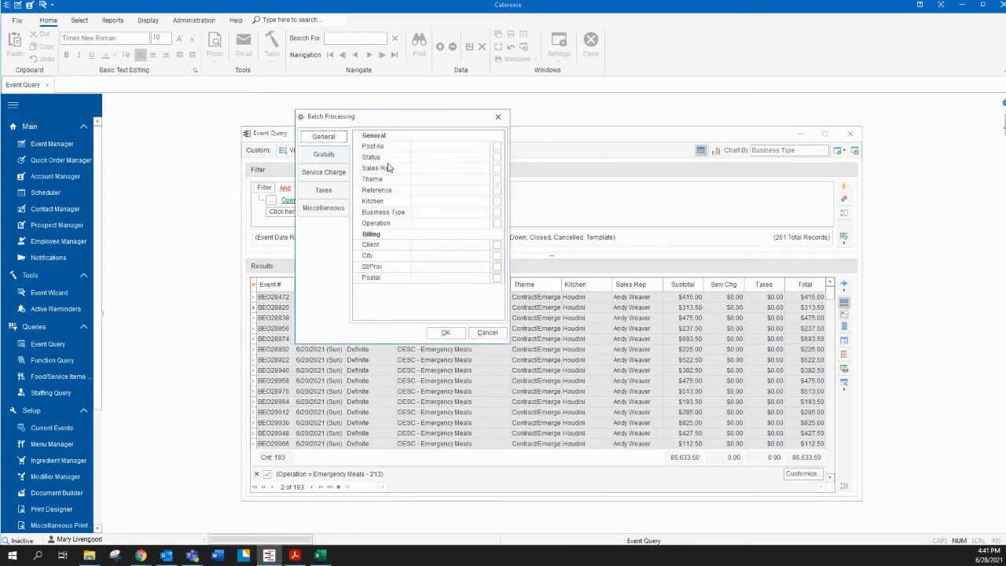
{"action": "left_click", "coordinate": [497, 157]}
{"action": "left_click", "coordinate": [477, 159]}
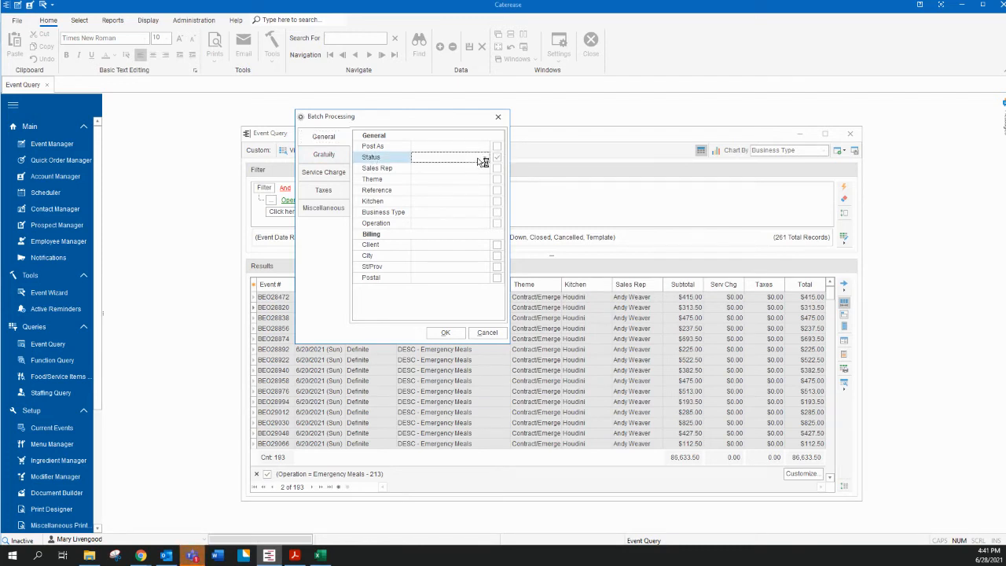
{"action": "left_click", "coordinate": [484, 157]}
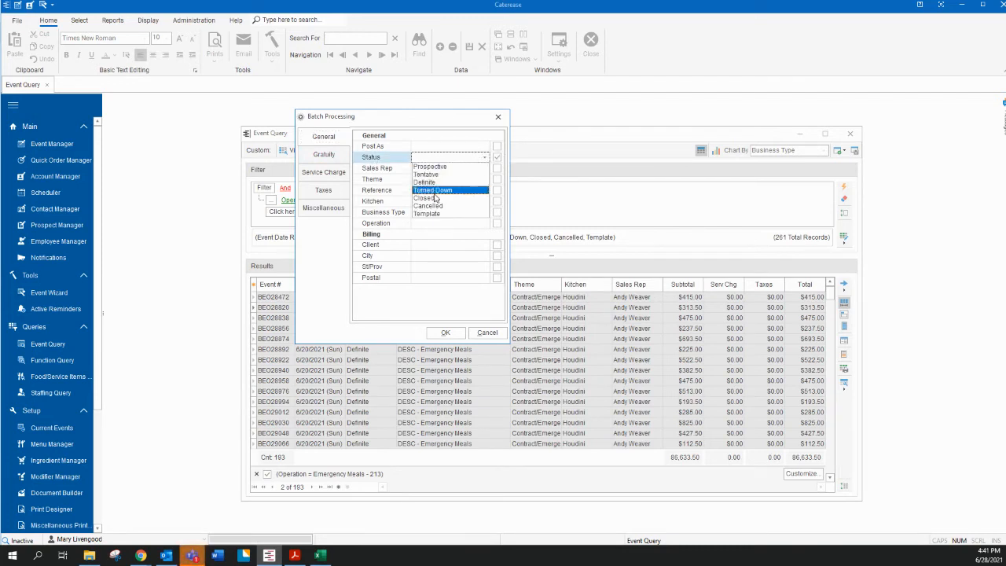
{"action": "left_click", "coordinate": [437, 198]}
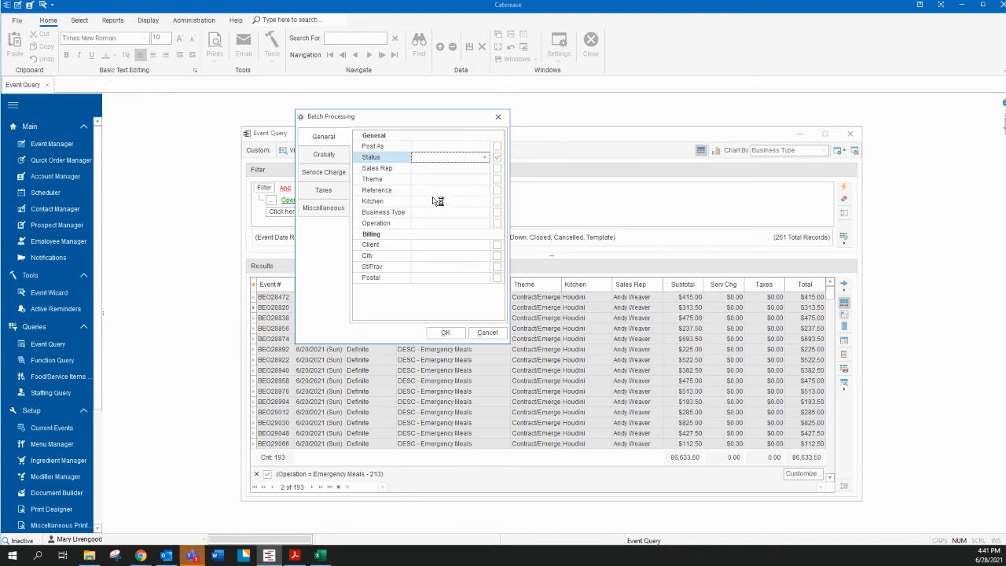
{"action": "left_click", "coordinate": [445, 334]}
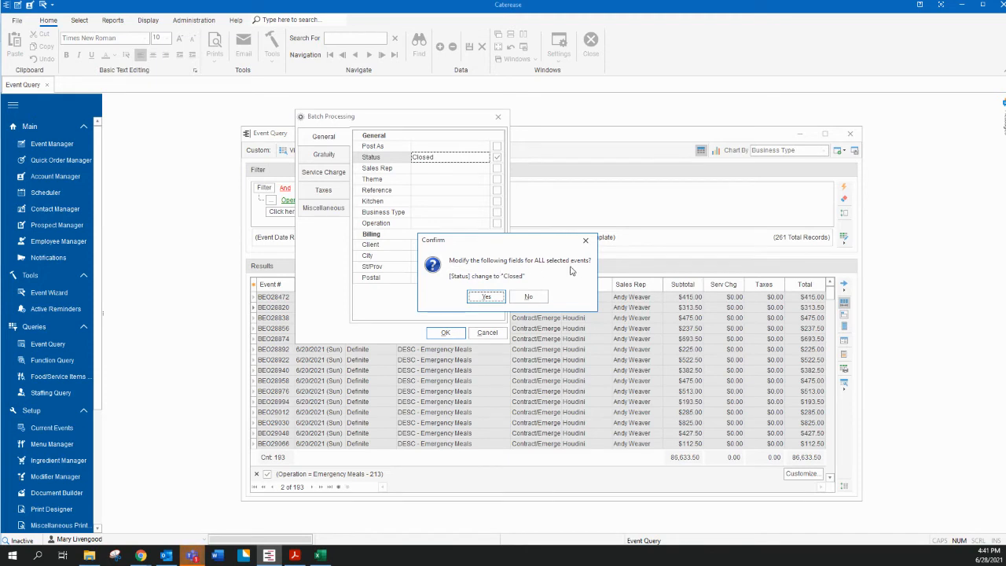
{"action": "left_click", "coordinate": [486, 299]}
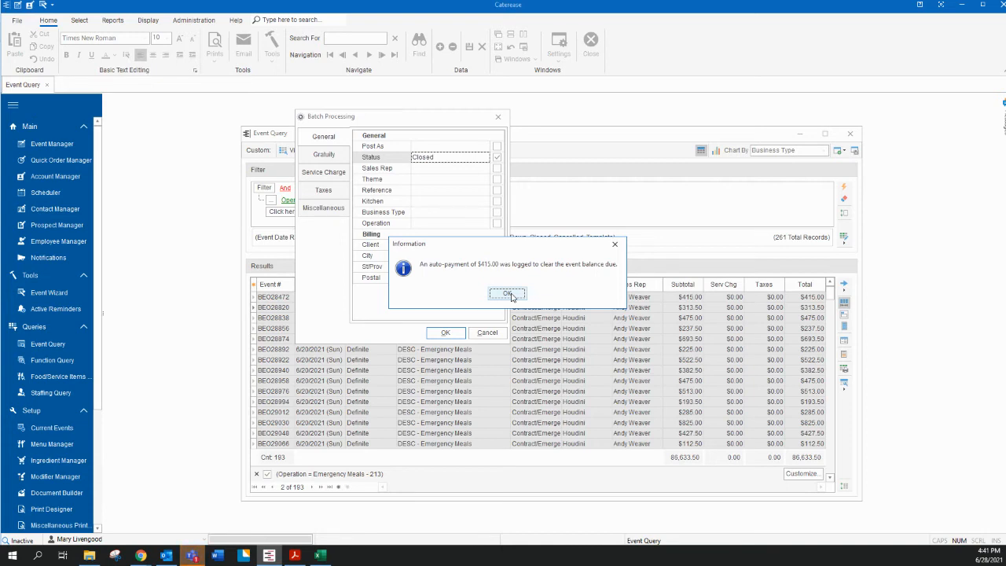
{"action": "left_click", "coordinate": [508, 294]}
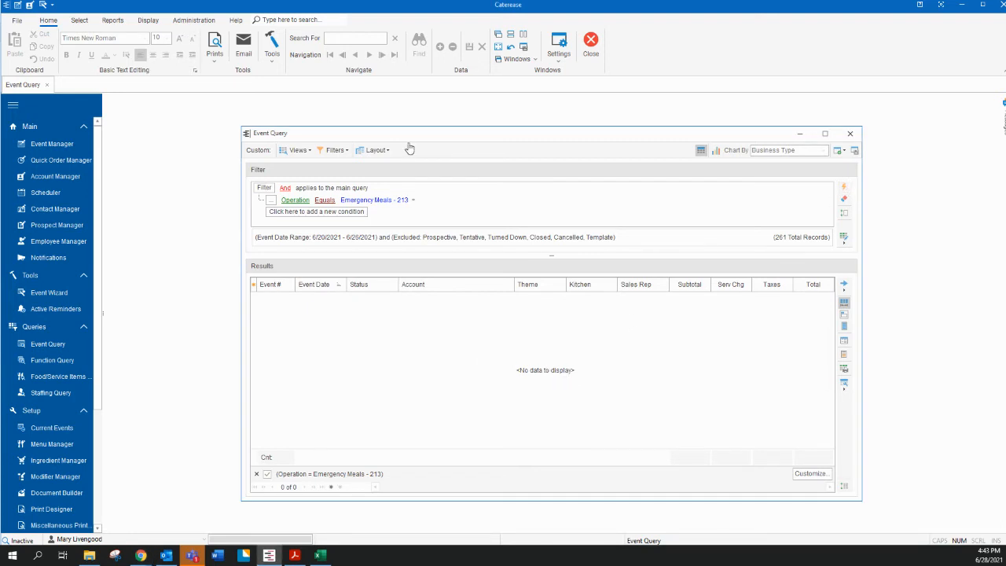
Change the query filter's Operation condition to Community Meals - 281.
{"action": "left_click", "coordinate": [414, 201]}
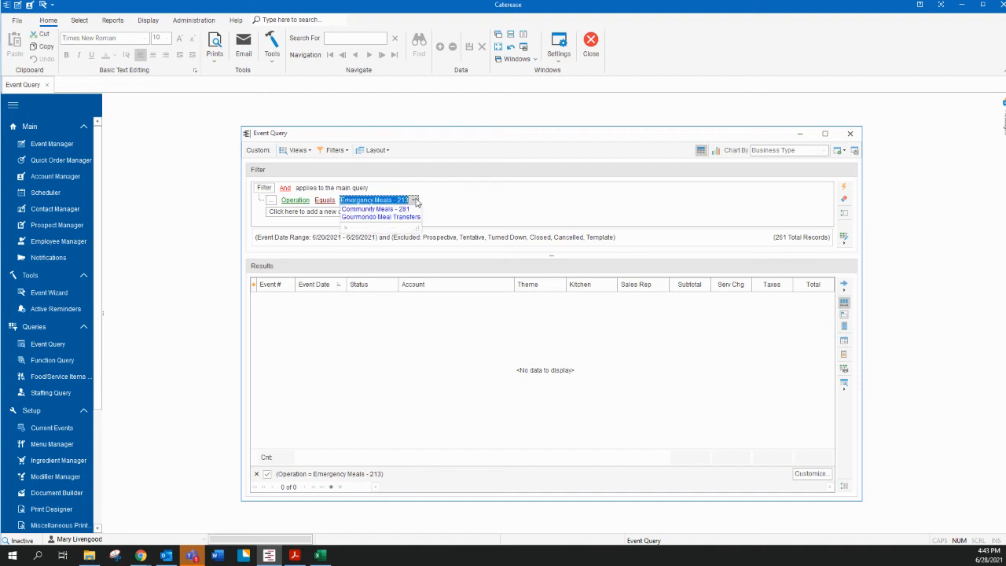
{"action": "left_click", "coordinate": [408, 211]}
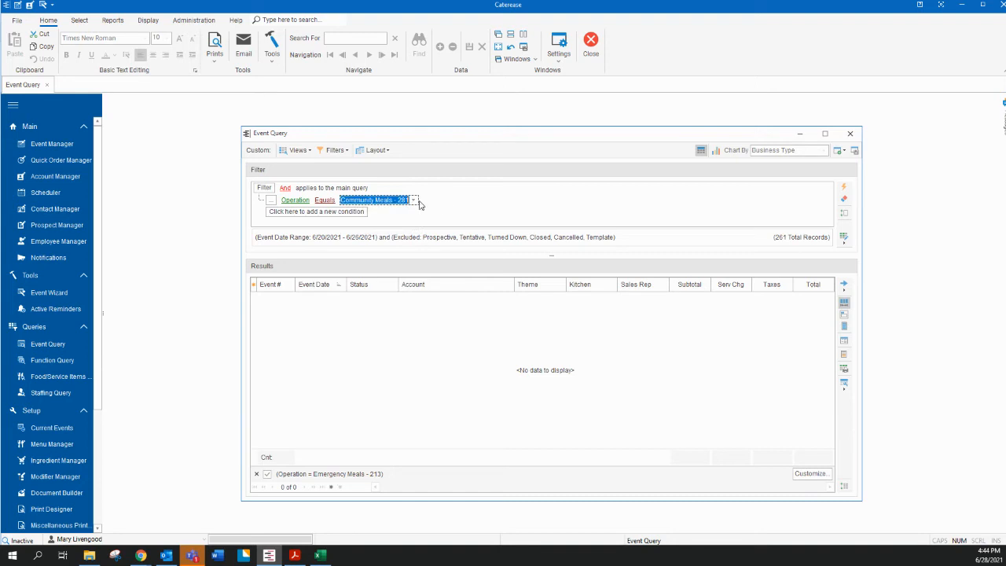
{"action": "left_click", "coordinate": [413, 201]}
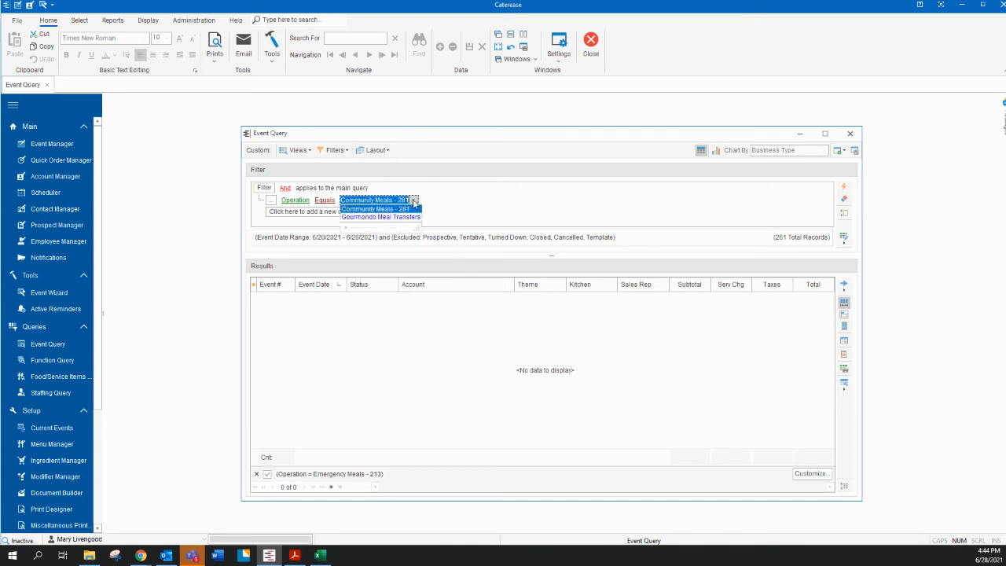
{"action": "left_click", "coordinate": [415, 201]}
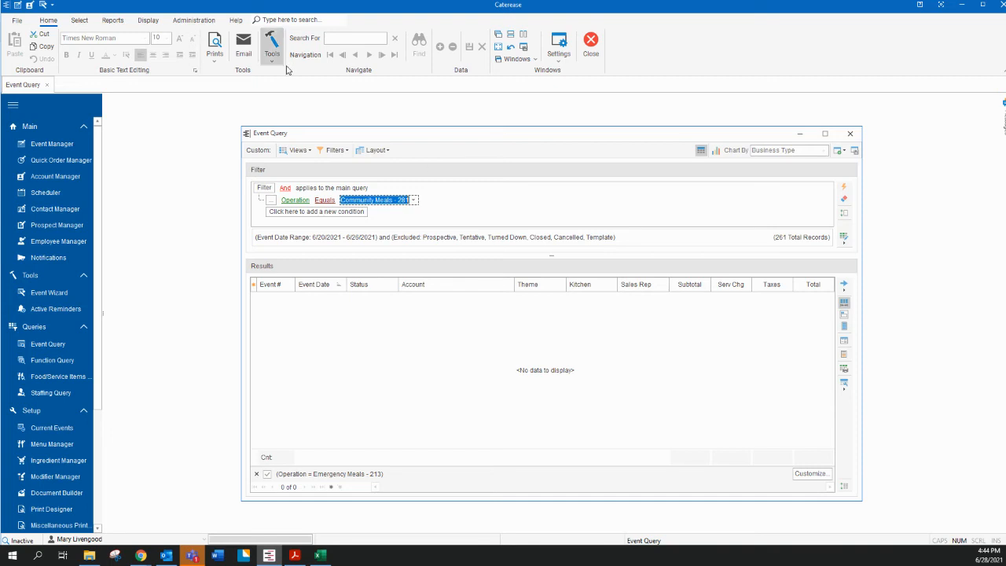
Disable Automatically Clear Balance Due On Close for the Event Manager in the global settings and save.
{"action": "left_click", "coordinate": [189, 22]}
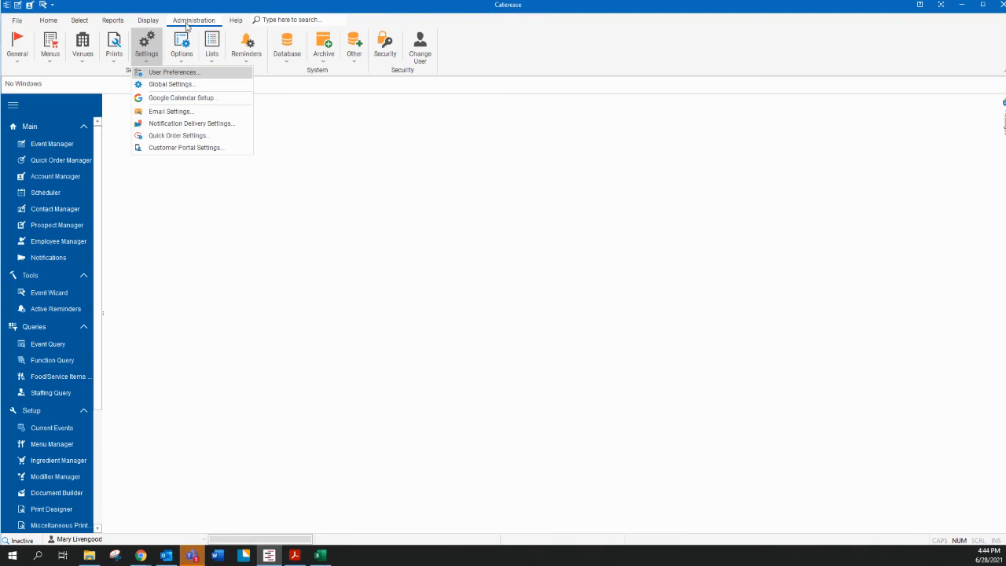
{"action": "left_click", "coordinate": [165, 85]}
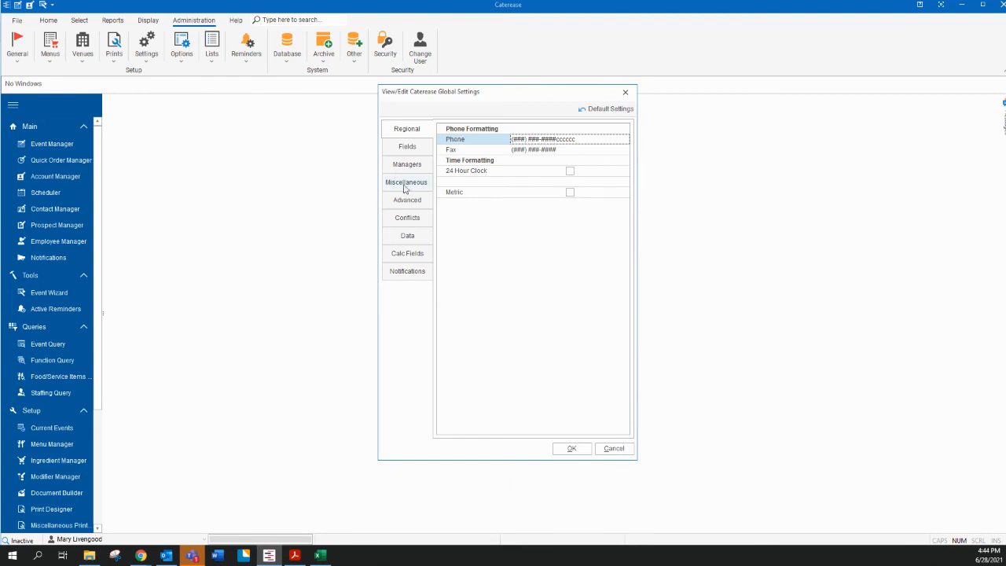
{"action": "left_click", "coordinate": [406, 166]}
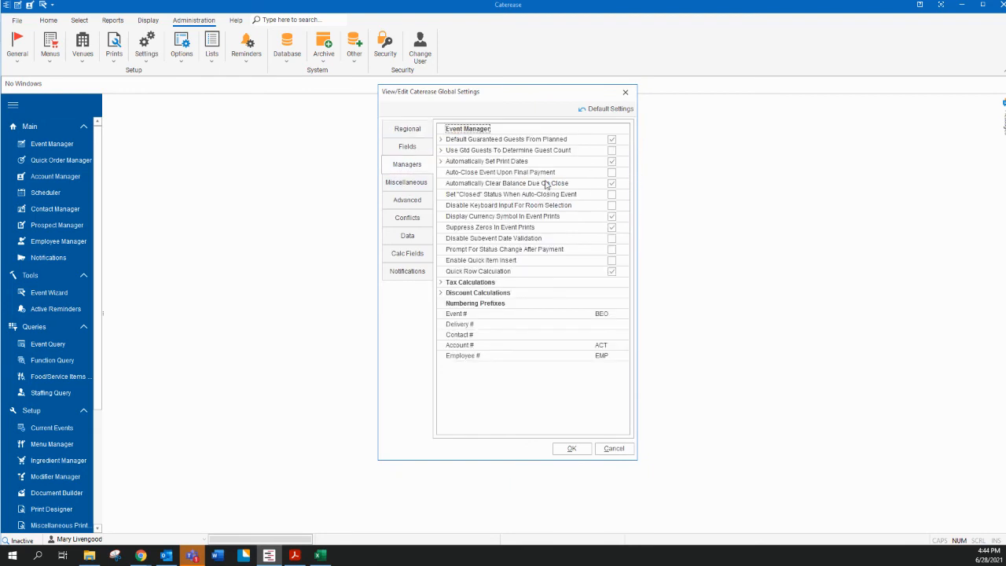
{"action": "left_click", "coordinate": [611, 183]}
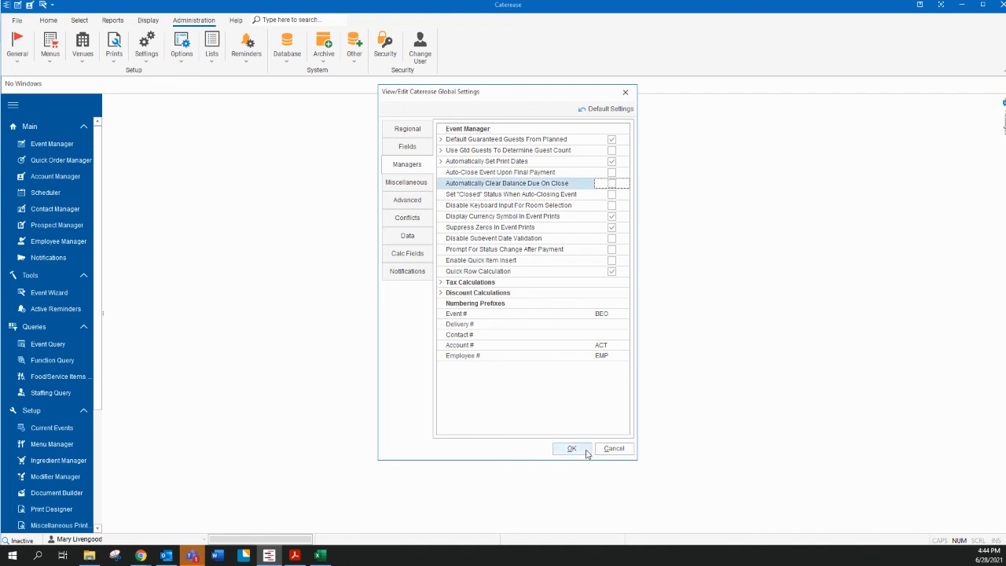
{"action": "left_click", "coordinate": [585, 452]}
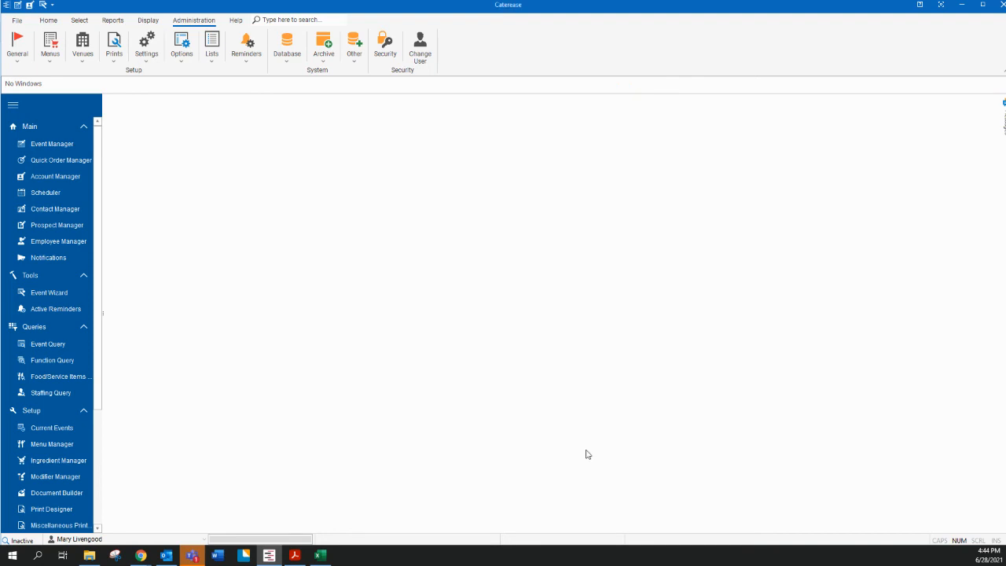